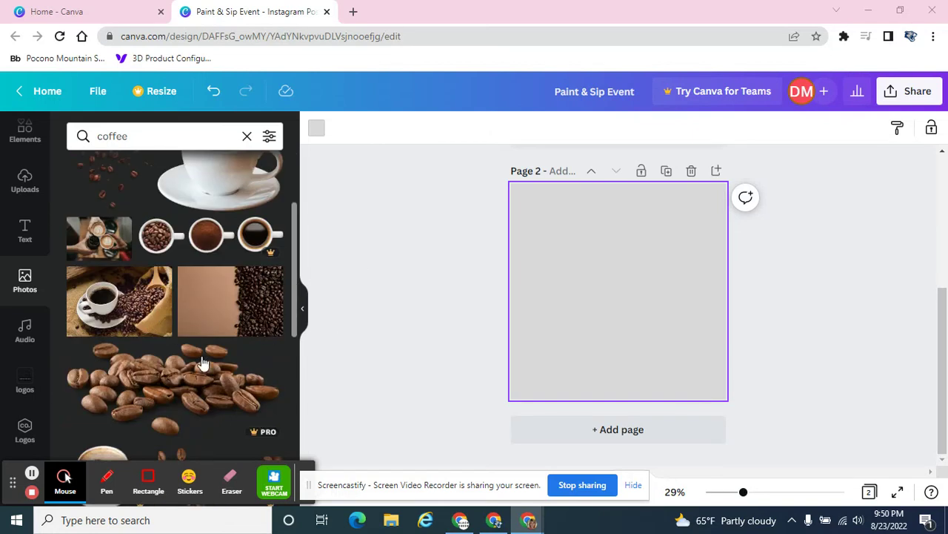
# Add the coffee cup and beans photo to Page 2 and stretch it to cover the whole page
pyautogui.click(122, 312)
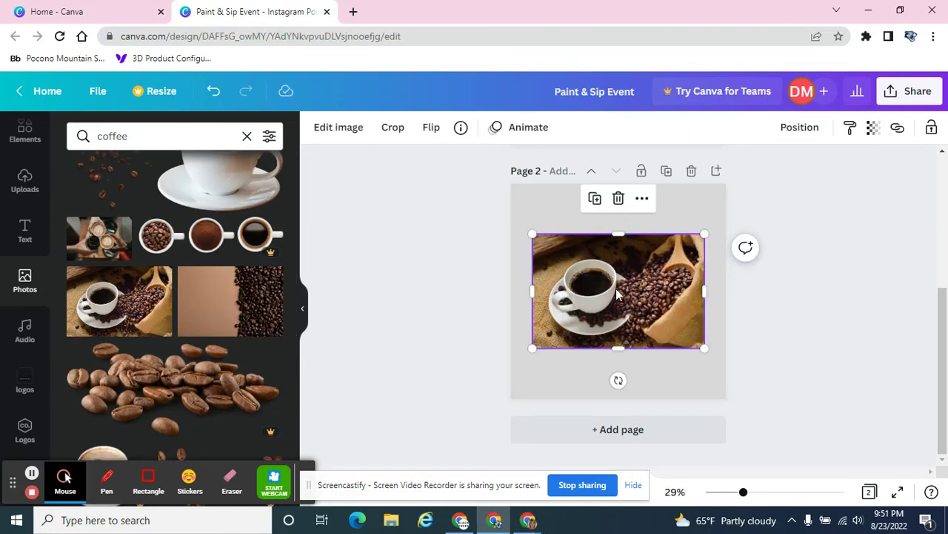
pyautogui.moveTo(532, 347); pyautogui.dragTo(464, 420)
pyautogui.moveTo(702, 234); pyautogui.dragTo(779, 184)
pyautogui.moveTo(781, 401); pyautogui.dragTo(790, 404)
pyautogui.moveTo(664, 326); pyautogui.dragTo(651, 326)
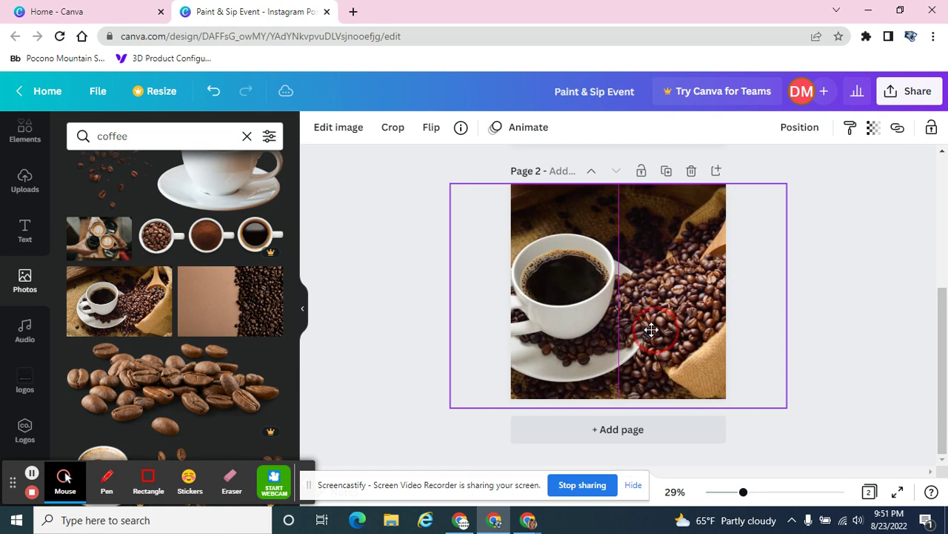
pyautogui.click(872, 313)
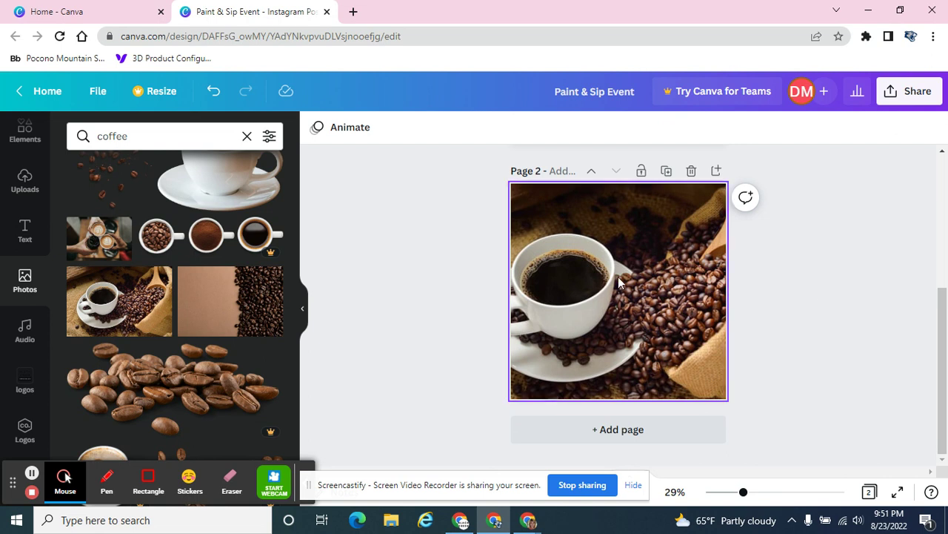
# Search Elements for 'square', add a light grey square, and enlarge it over most of the photo
pyautogui.scroll(1, 32, 274)
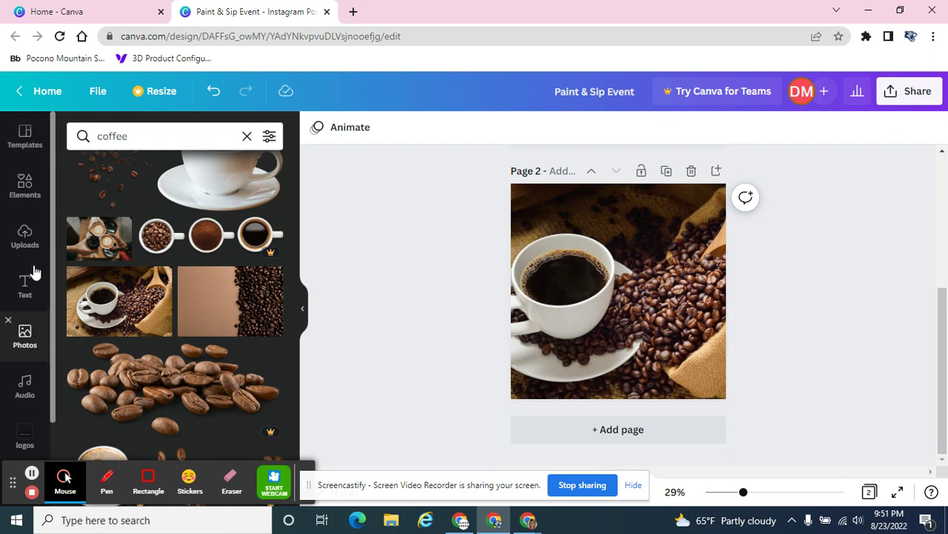
pyautogui.click(25, 181)
pyautogui.click(151, 136)
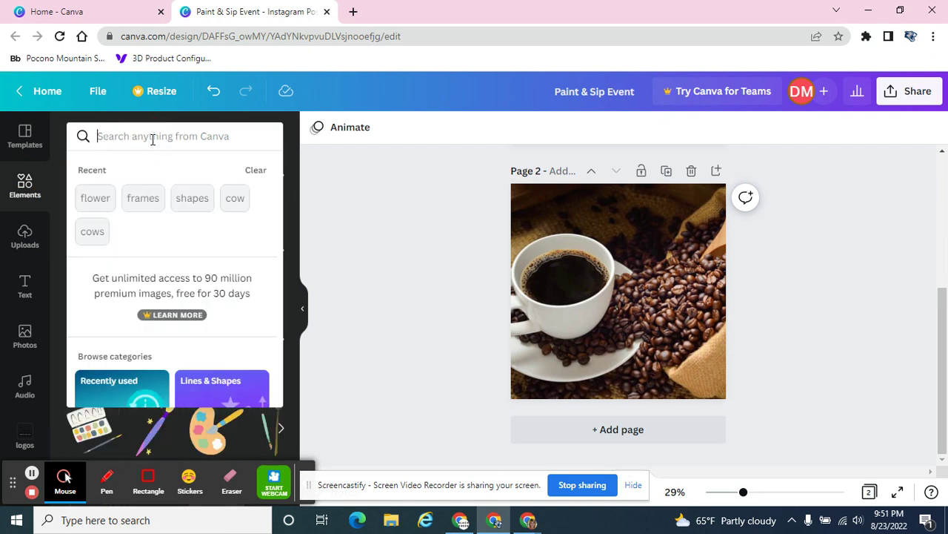
pyautogui.write('square')
pyautogui.press('Return')
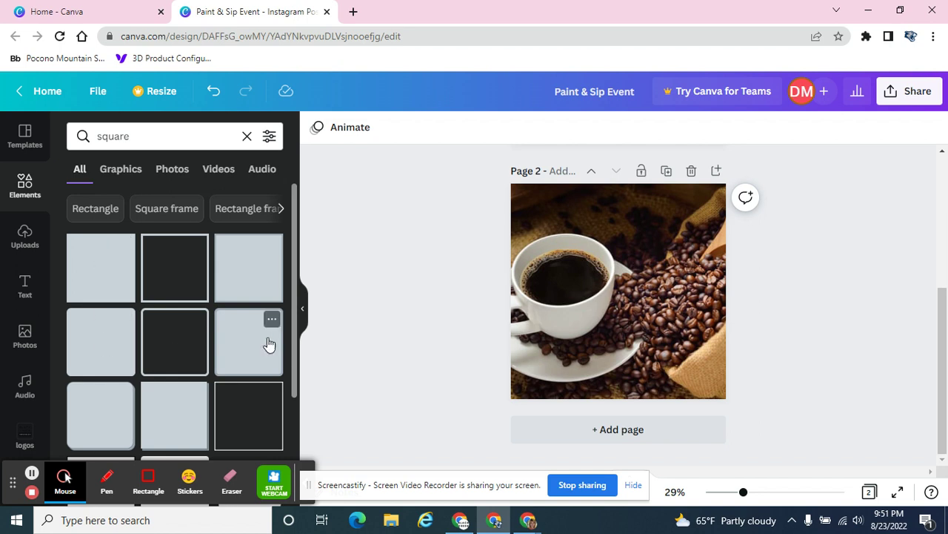
pyautogui.click(79, 344)
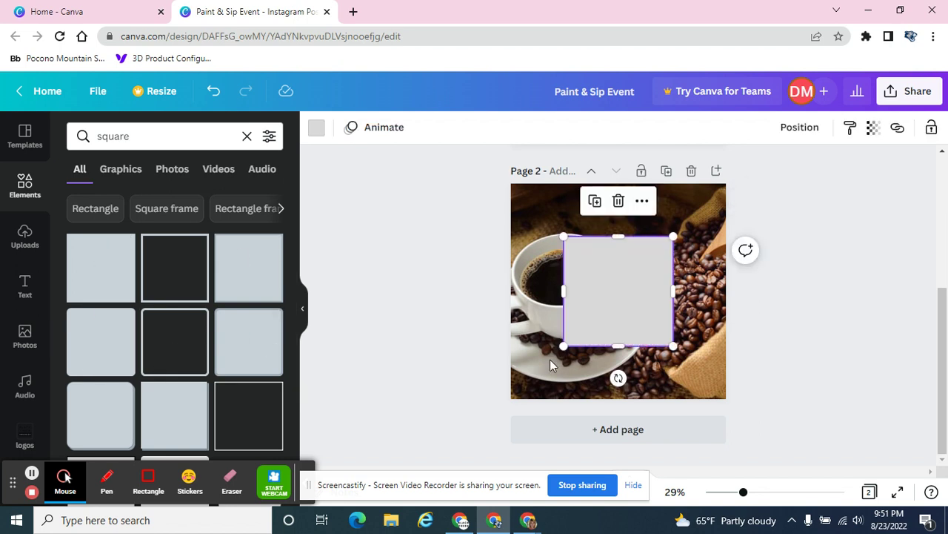
pyautogui.moveTo(563, 346); pyautogui.dragTo(532, 378)
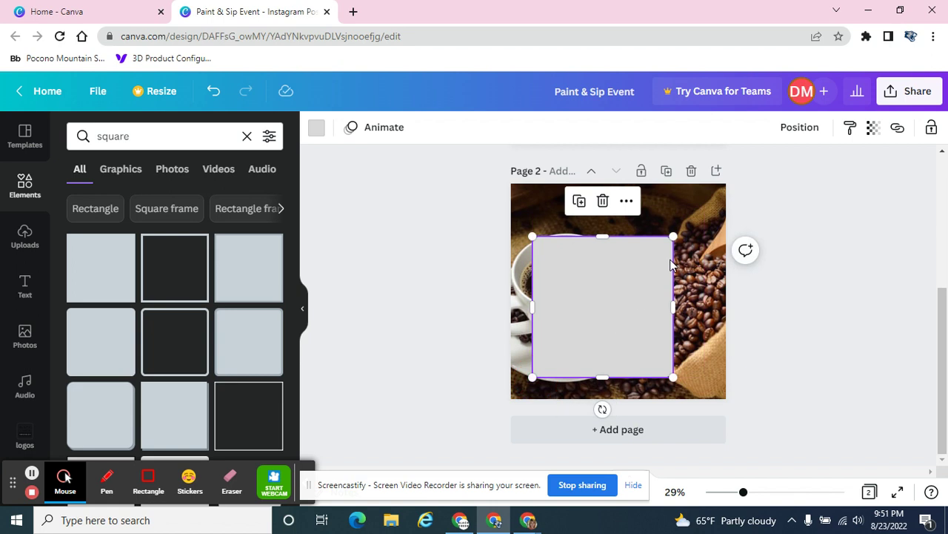
pyautogui.moveTo(674, 236); pyautogui.dragTo(707, 201)
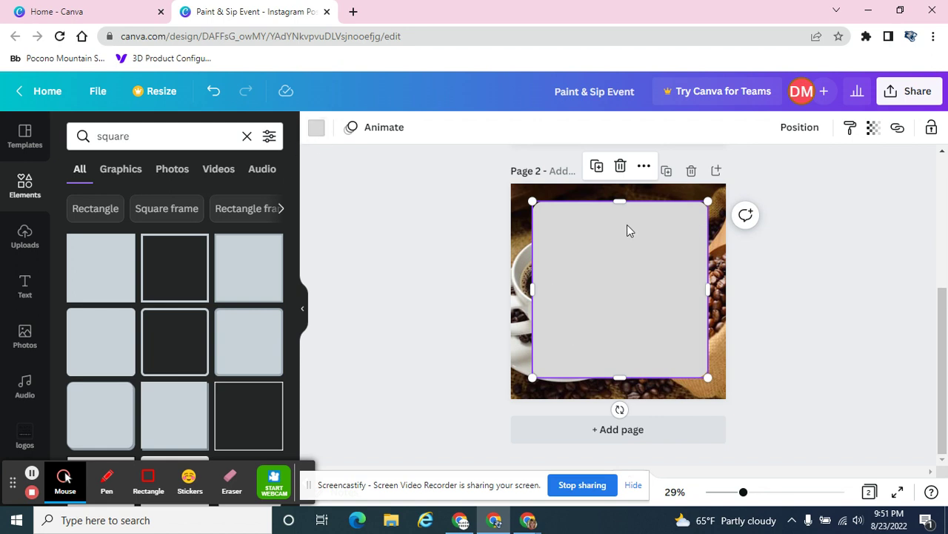
# Colour the square medium brown, after briefly trying tan and cream swatches
pyautogui.click(316, 128)
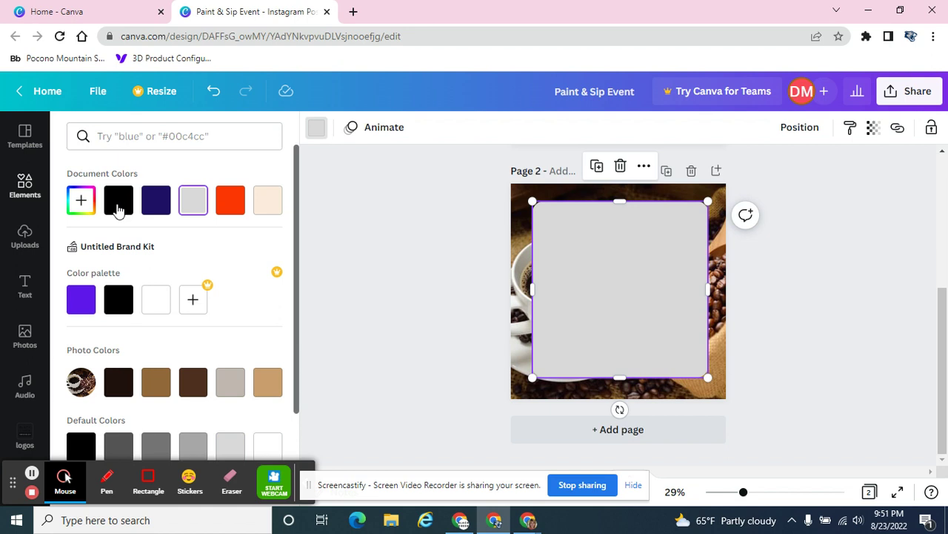
pyautogui.click(266, 385)
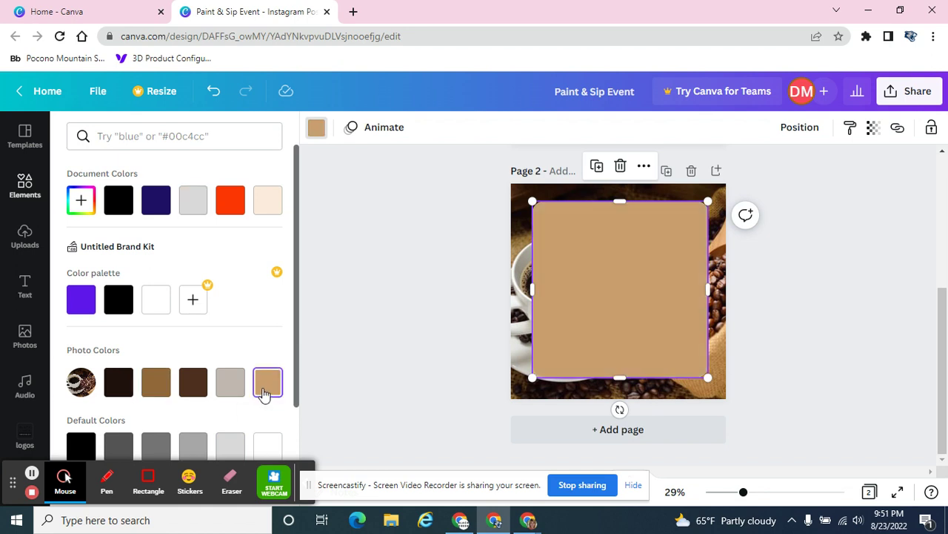
pyautogui.scroll(-2, 254, 364)
pyautogui.scroll(2, 254, 363)
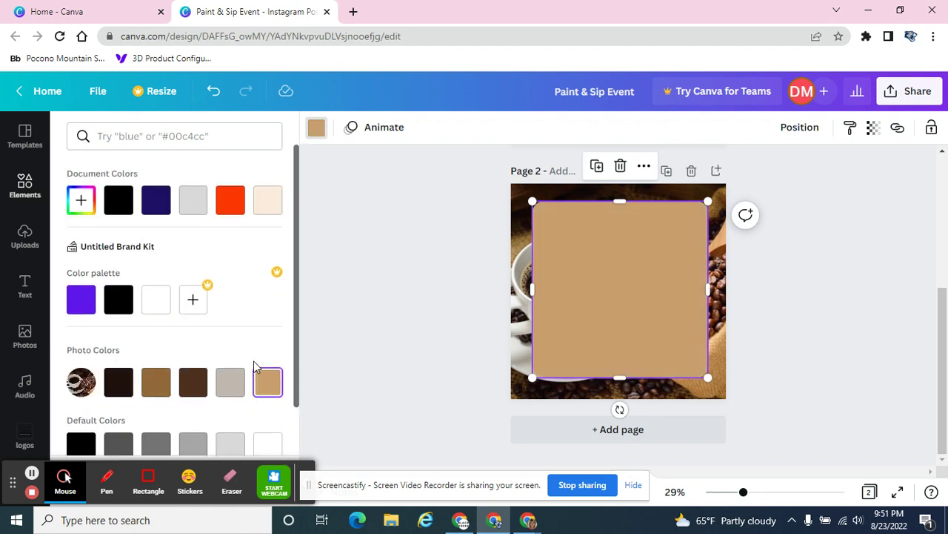
pyautogui.click(269, 201)
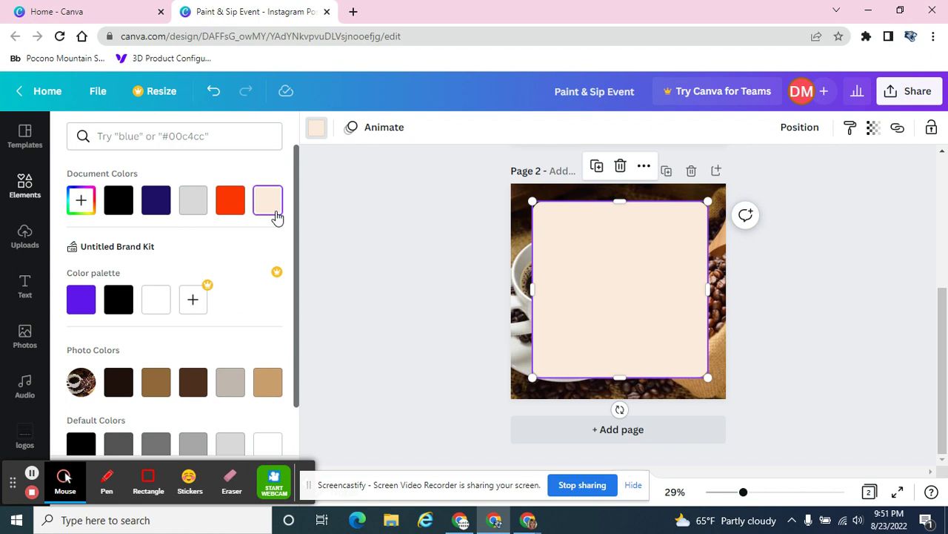
pyautogui.scroll(-2, 255, 393)
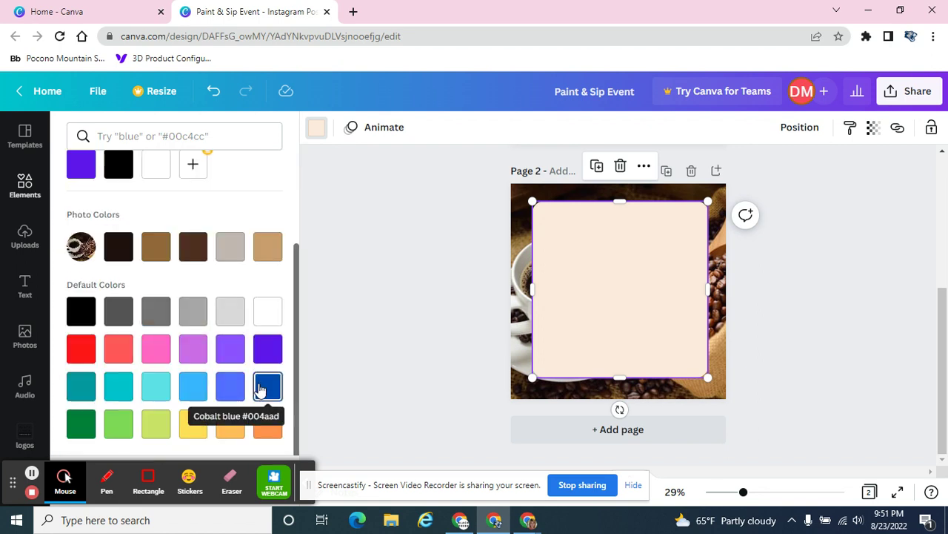
pyautogui.scroll(2, 266, 395)
pyautogui.click(272, 387)
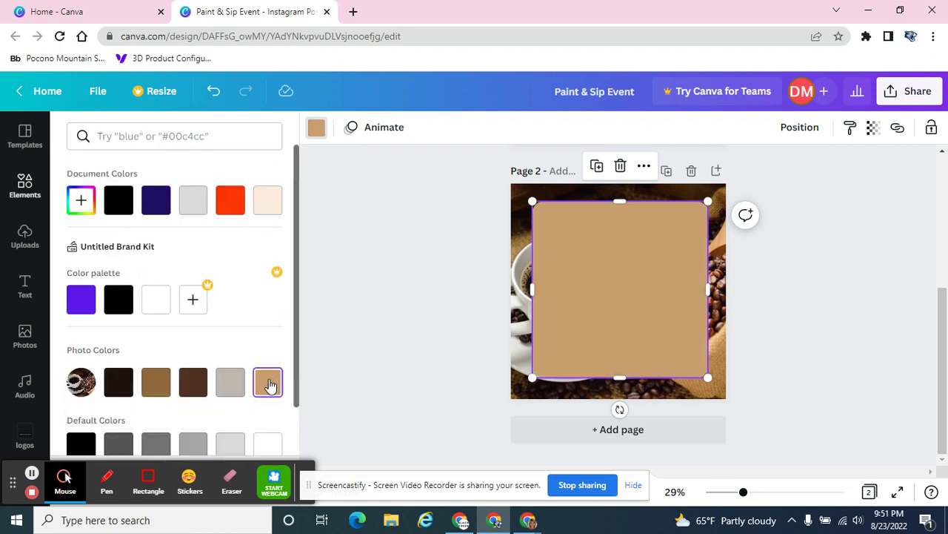
pyautogui.click(164, 393)
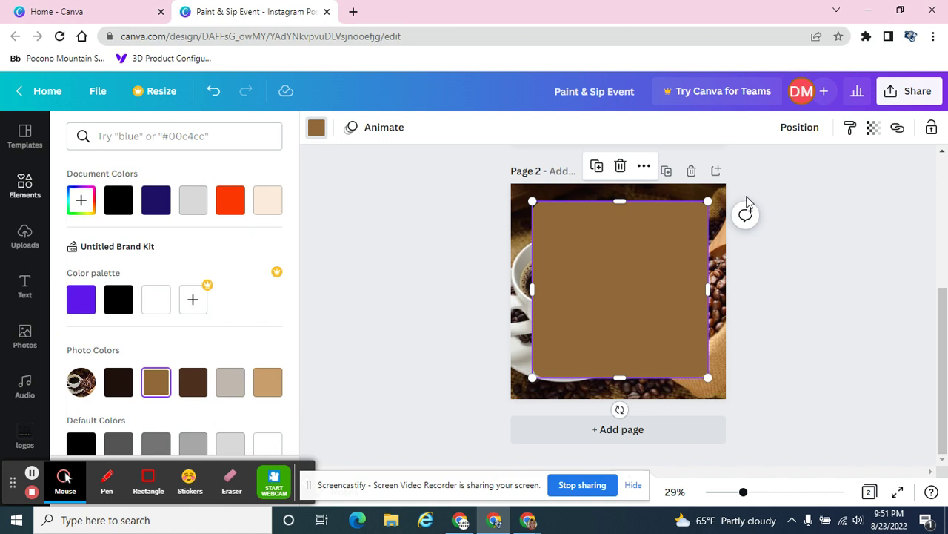
# Set the square's transparency to 50 so the photo shows through
pyautogui.click(874, 134)
pyautogui.moveTo(867, 190); pyautogui.dragTo(815, 185)
pyautogui.click(907, 342)
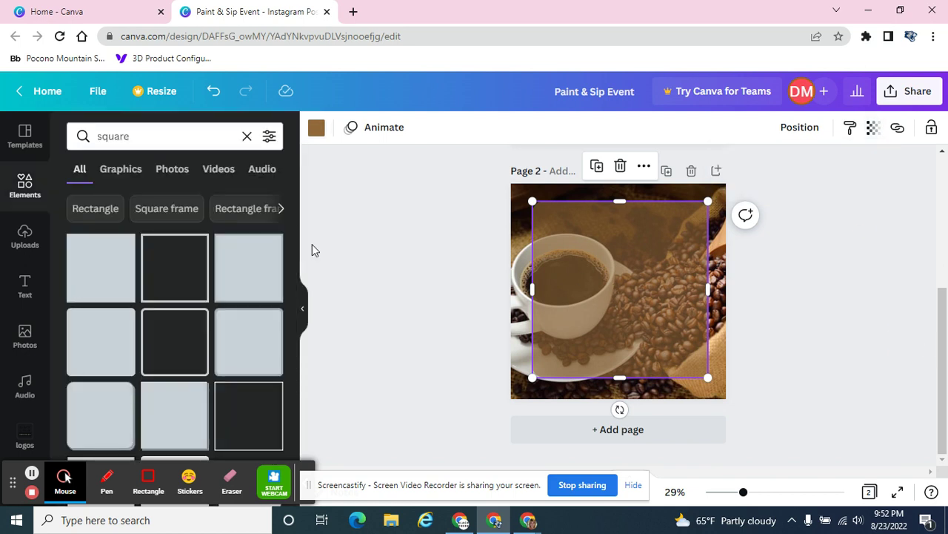
# Add a heading text box reading 'Coffee House'
pyautogui.click(24, 285)
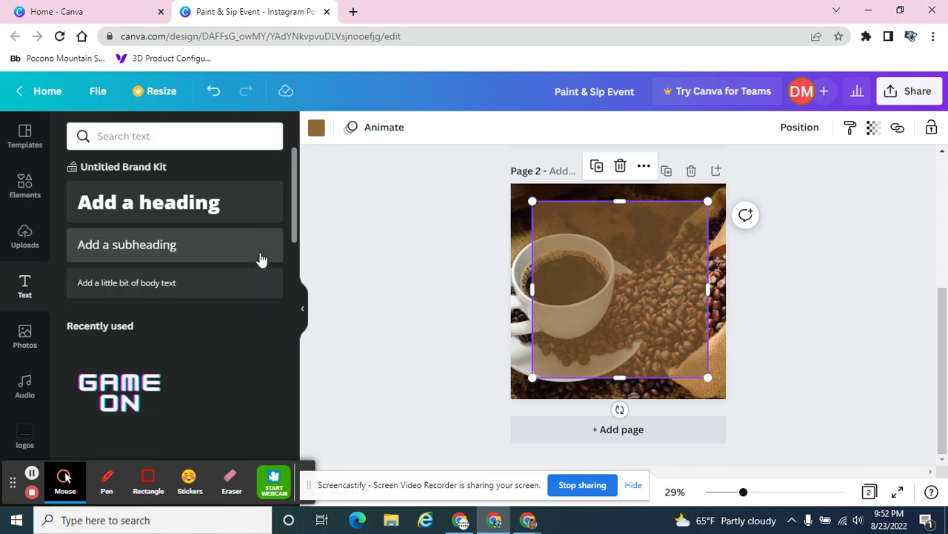
pyautogui.click(203, 208)
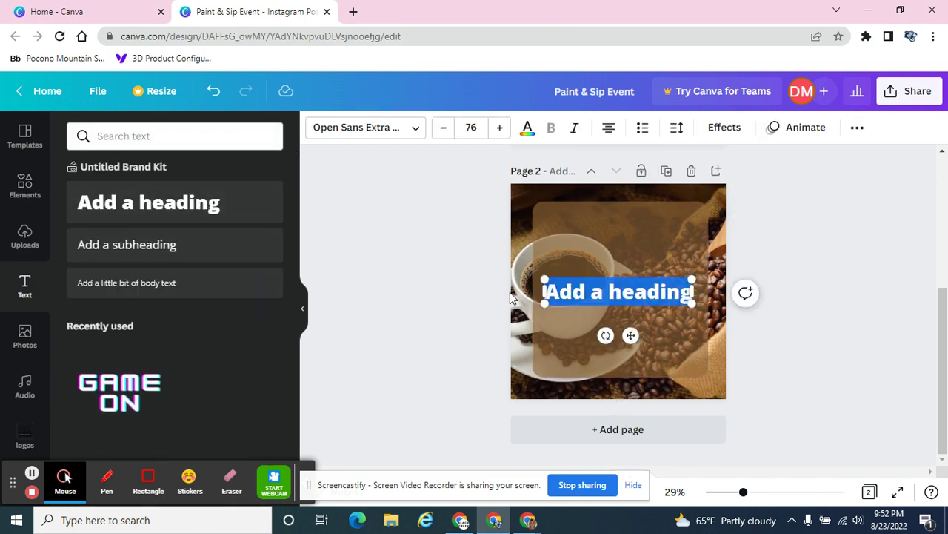
pyautogui.press('BackSpace')
pyautogui.write('Coffee House')
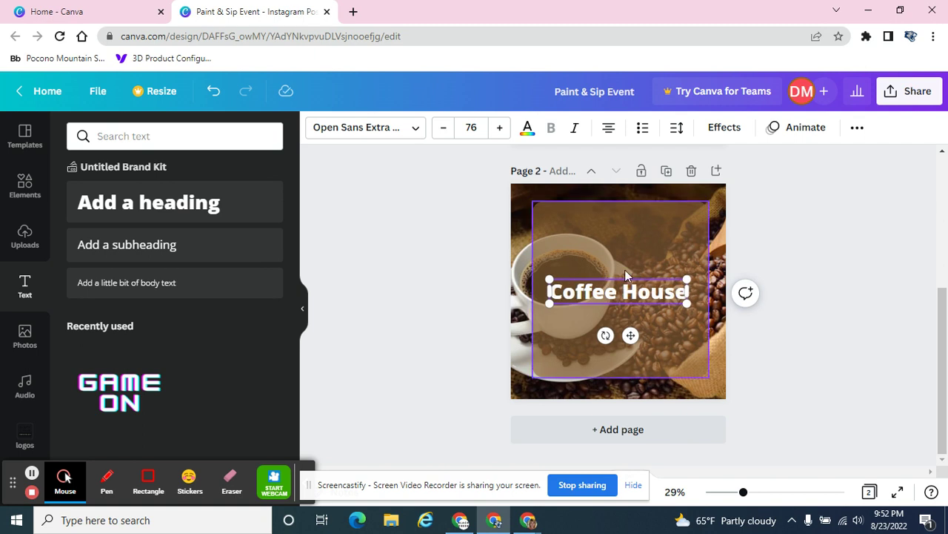
# Keep the heading's colour unchanged and drag it to the top of the brown panel
pyautogui.tripleClick(643, 290)
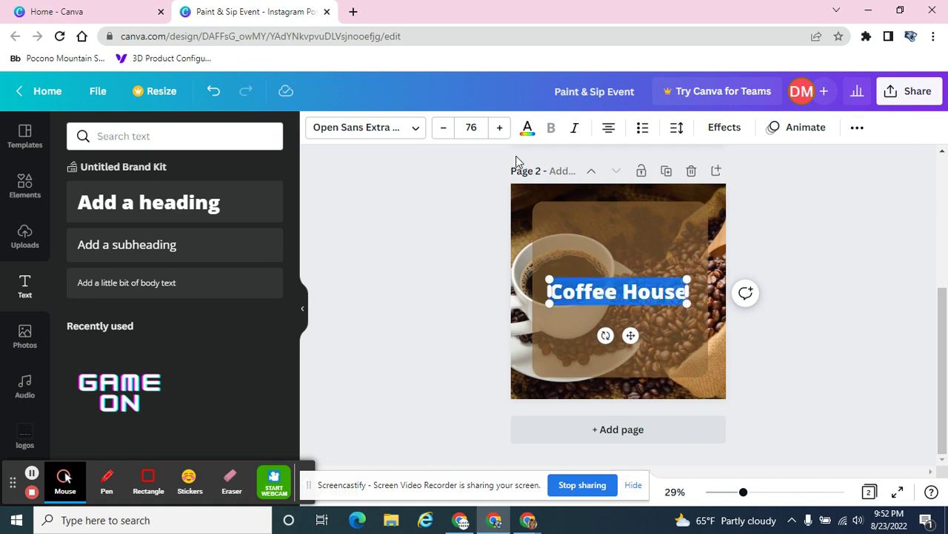
pyautogui.click(527, 130)
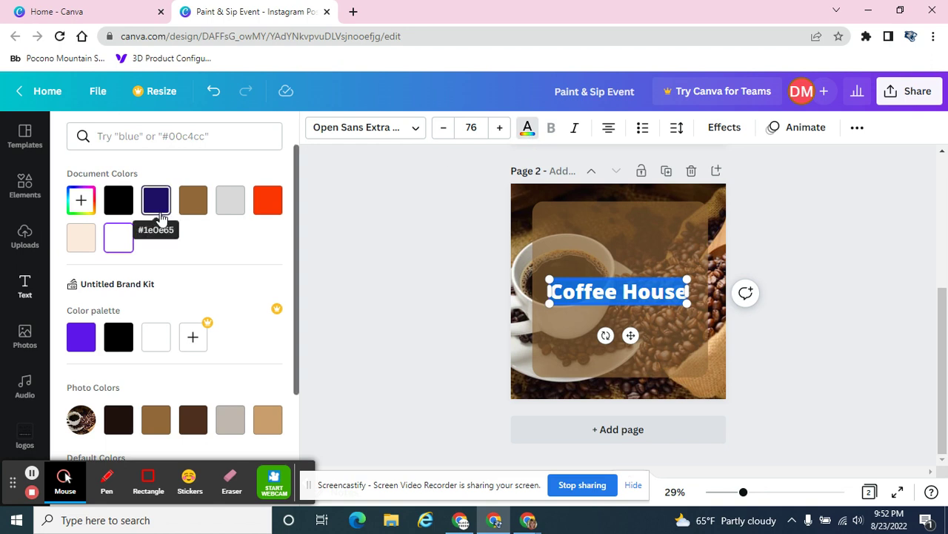
pyautogui.scroll(-3, 229, 335)
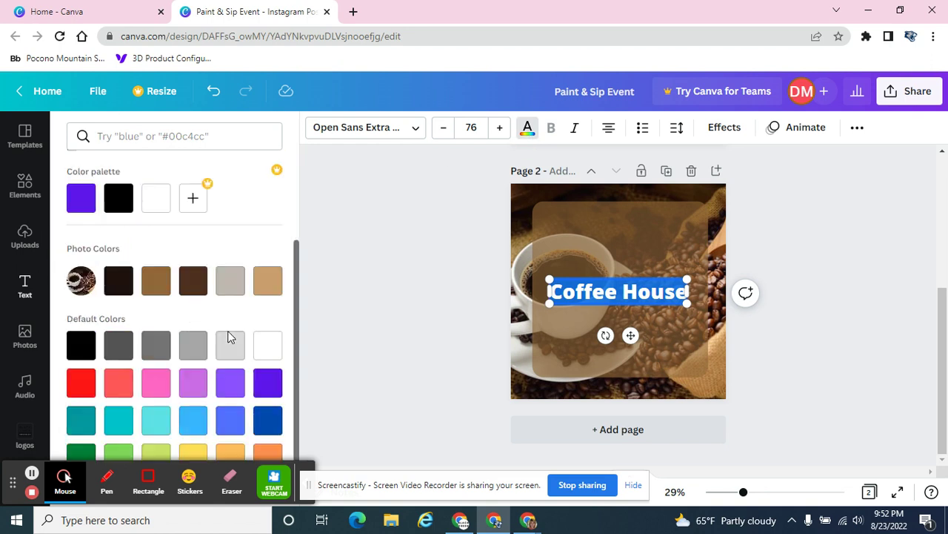
pyautogui.scroll(3, 229, 338)
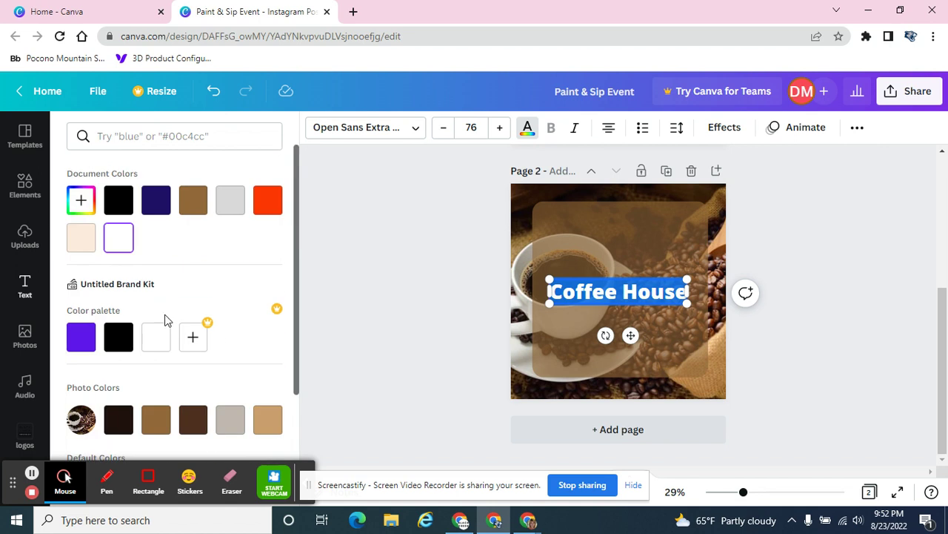
pyautogui.click(375, 221)
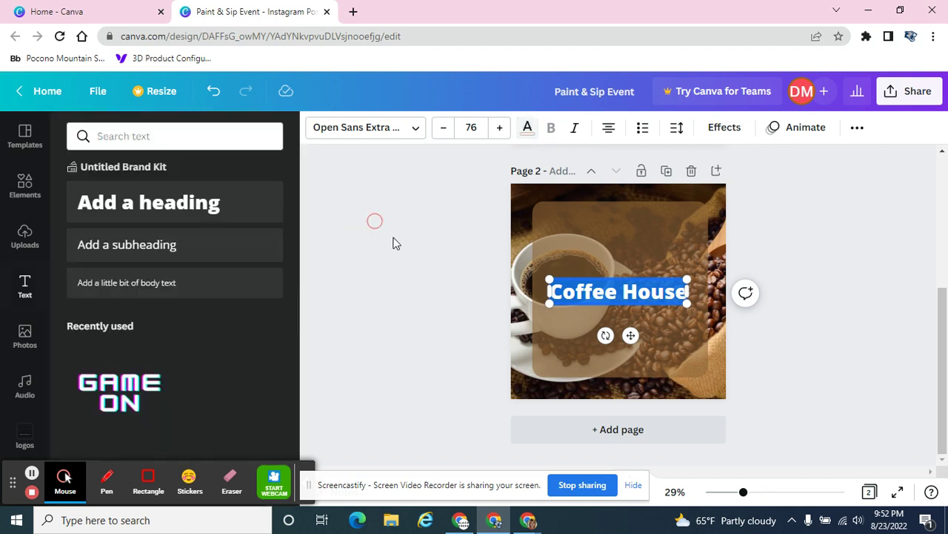
pyautogui.click(410, 263)
pyautogui.moveTo(649, 288); pyautogui.dragTo(652, 227)
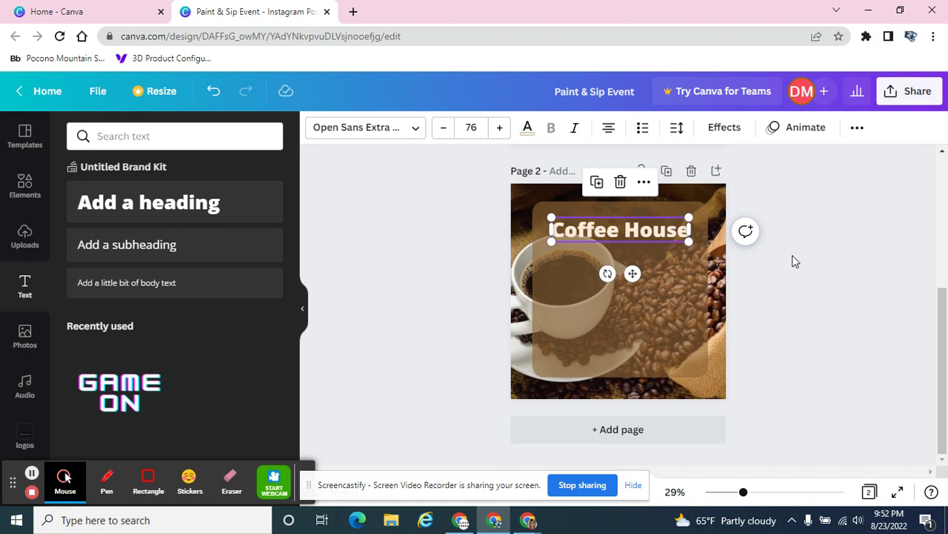
# Add a subheading reading '7:00 PM' below the heading
pyautogui.click(823, 268)
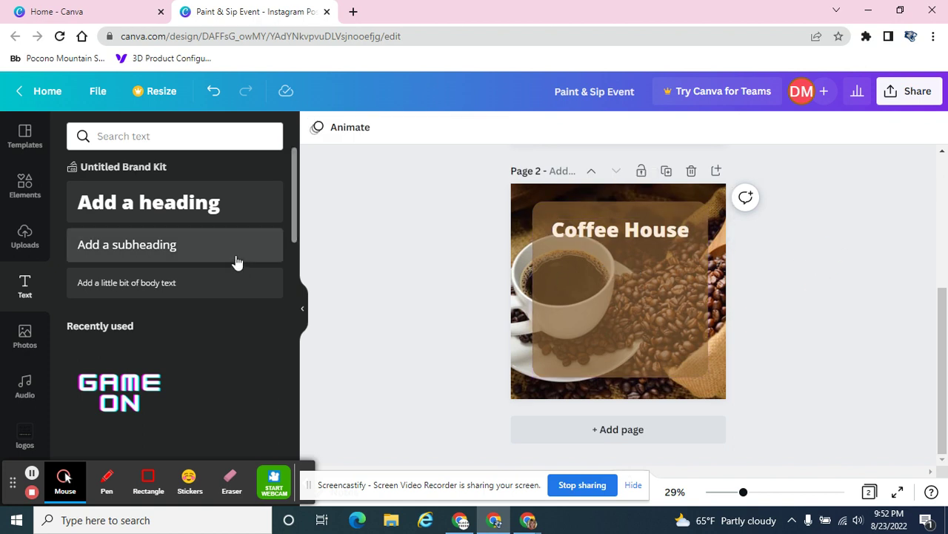
pyautogui.click(202, 243)
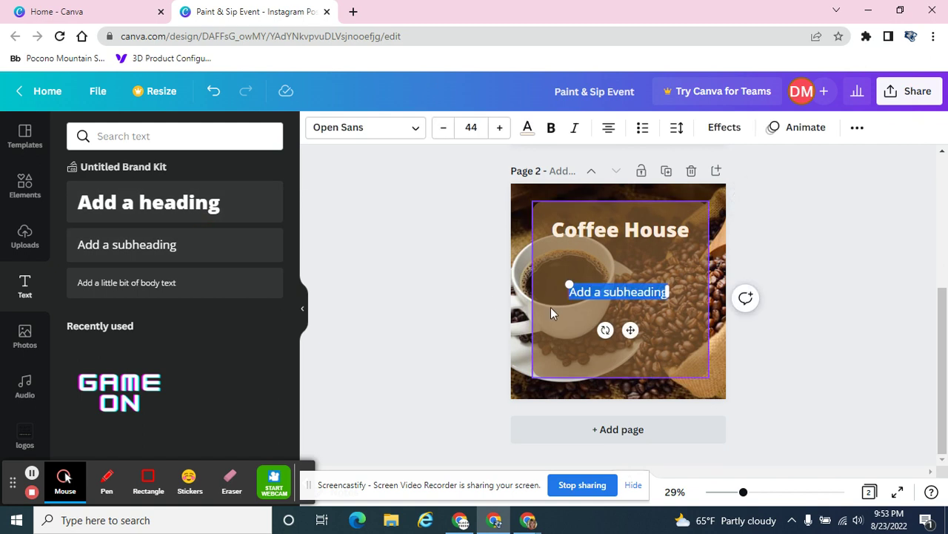
pyautogui.write('7:00 PM')
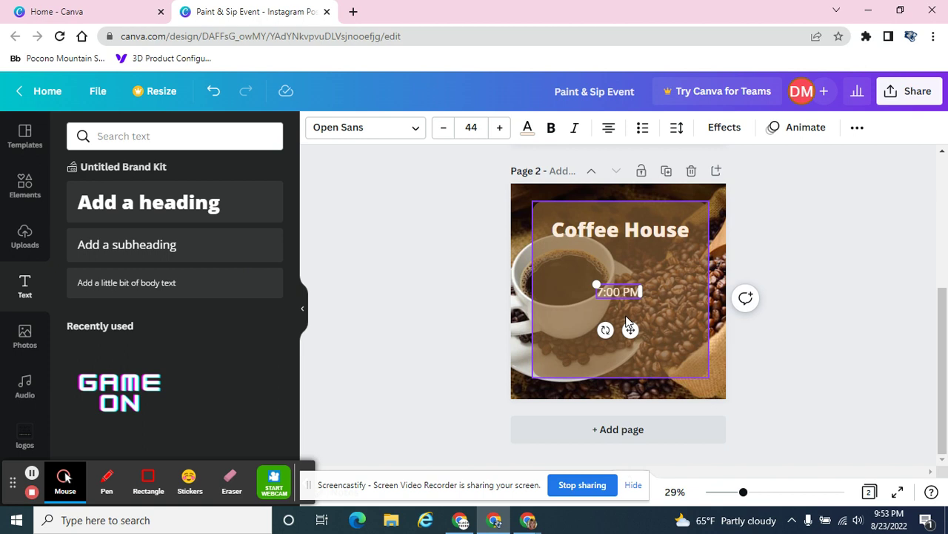
# Add a second subheading 'May 20 2023' and widen its box to fit one line
pyautogui.click(196, 250)
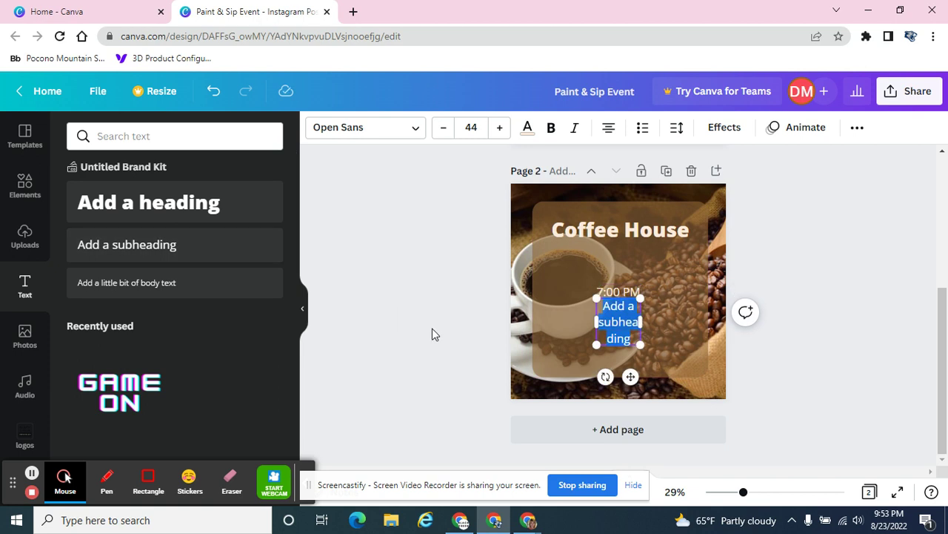
pyautogui.write('May 20 20')
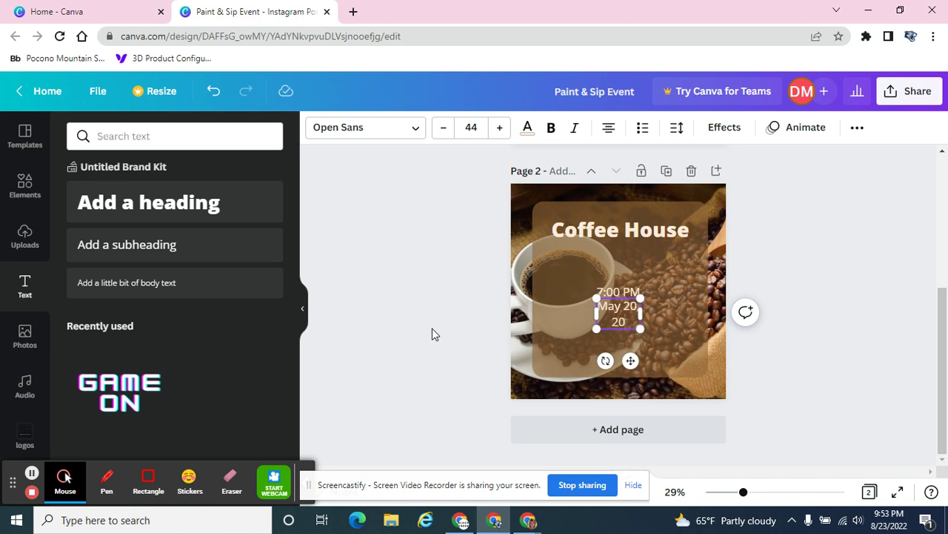
pyautogui.write('23')
pyautogui.moveTo(640, 313); pyautogui.dragTo(686, 311)
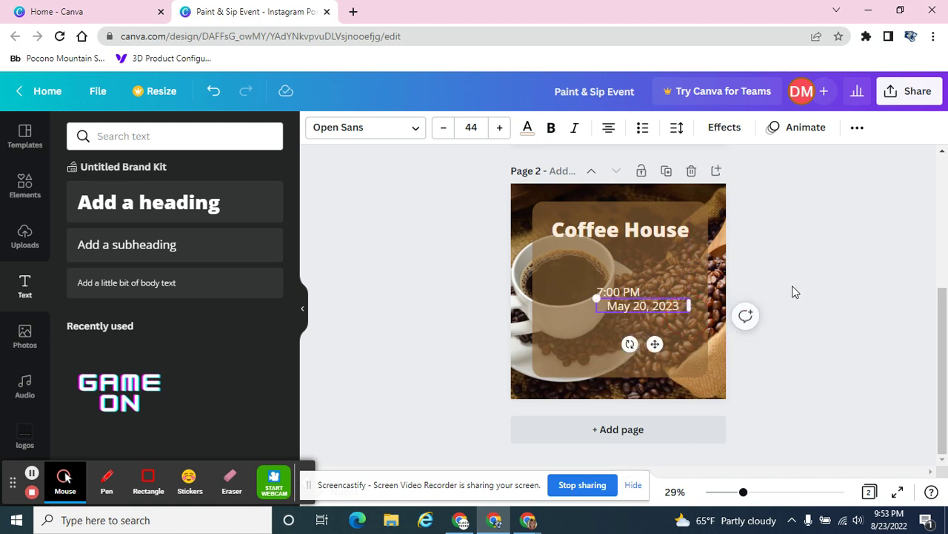
pyautogui.click(804, 264)
pyautogui.click(625, 333)
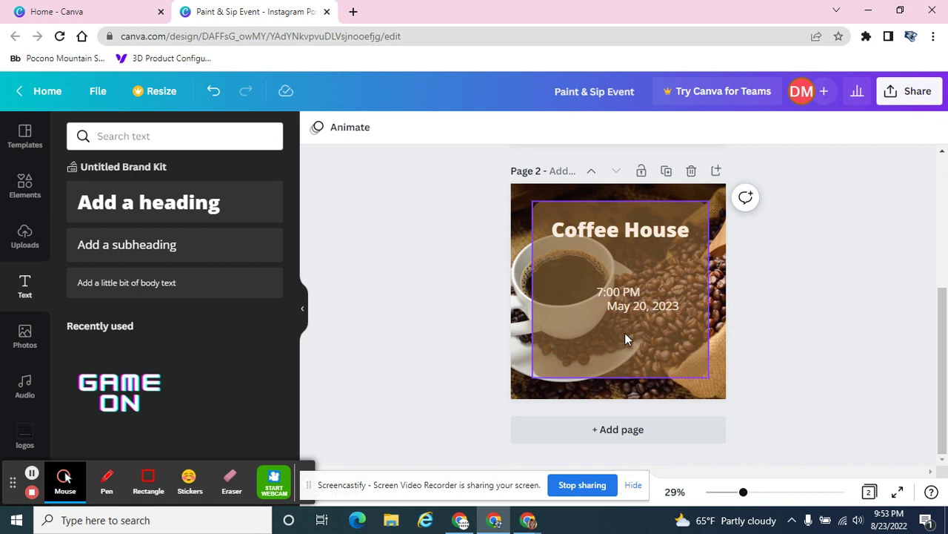
# Move the date and the 7:00 PM line down into the lower part of the panel
pyautogui.moveTo(629, 310); pyautogui.dragTo(636, 347)
pyautogui.click(791, 259)
pyautogui.moveTo(634, 291); pyautogui.dragTo(670, 325)
pyautogui.click(806, 315)
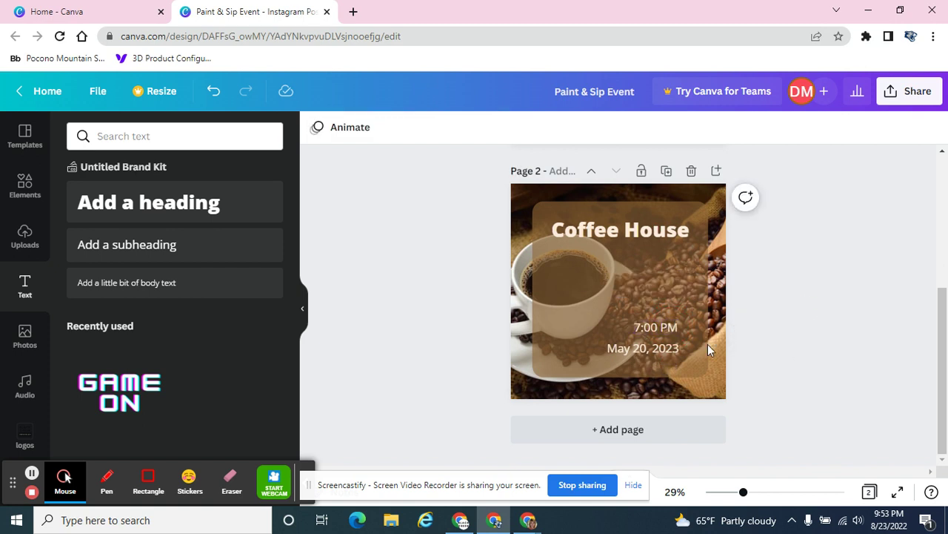
pyautogui.click(672, 327)
pyautogui.moveTo(672, 327); pyautogui.dragTo(674, 326)
pyautogui.click(842, 304)
# Select both the time and date lines and right-align their text
pyautogui.moveTo(743, 492); pyautogui.dragTo(766, 492)
pyautogui.click(711, 417)
pyautogui.keyDown('shift'); pyautogui.click(693, 374); pyautogui.keyUp('shift')
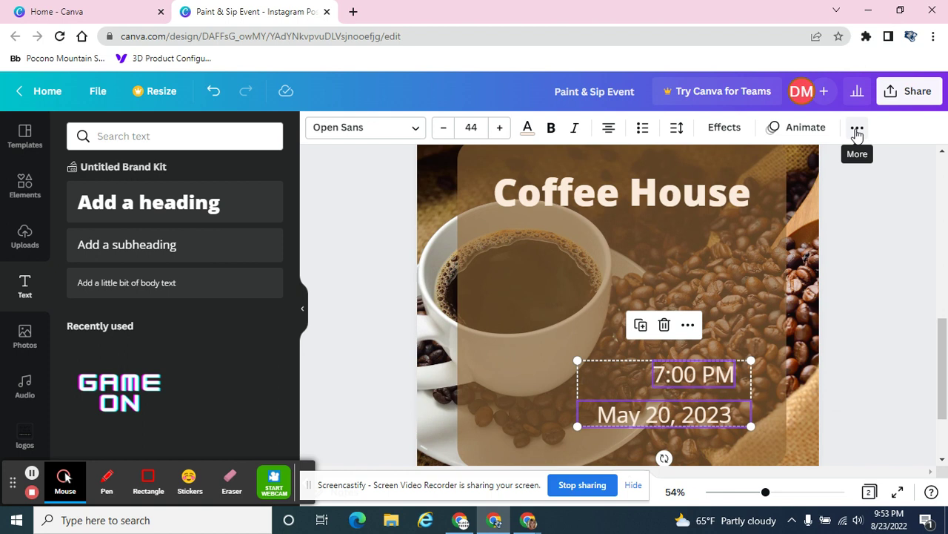
pyautogui.click(609, 127)
pyautogui.click(608, 127)
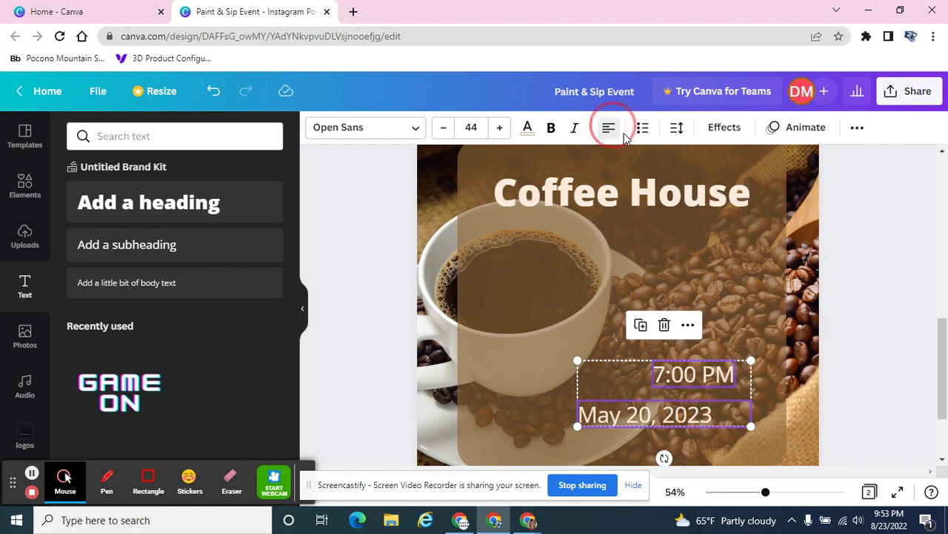
pyautogui.click(608, 133)
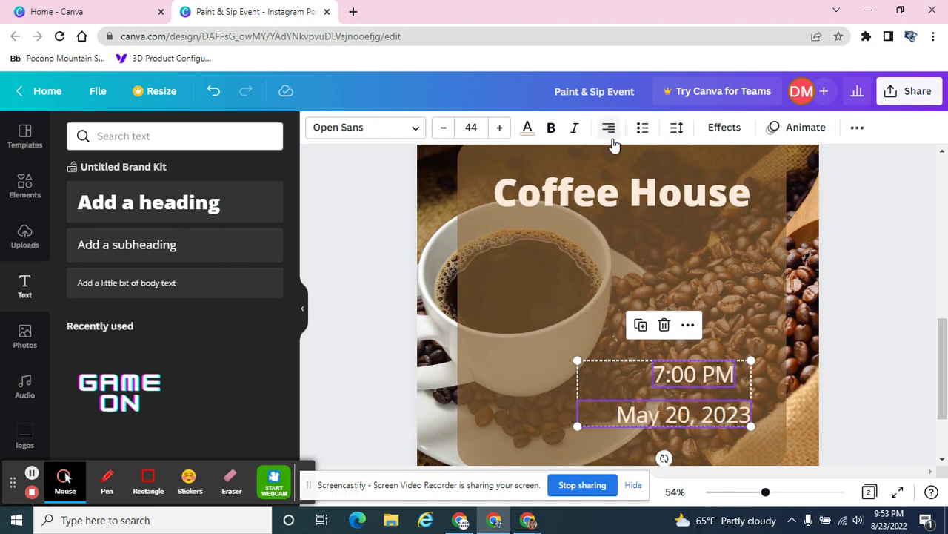
pyautogui.click(860, 365)
# Shift 7:00 PM so its right edge lines up with the date's right edge
pyautogui.click(716, 371)
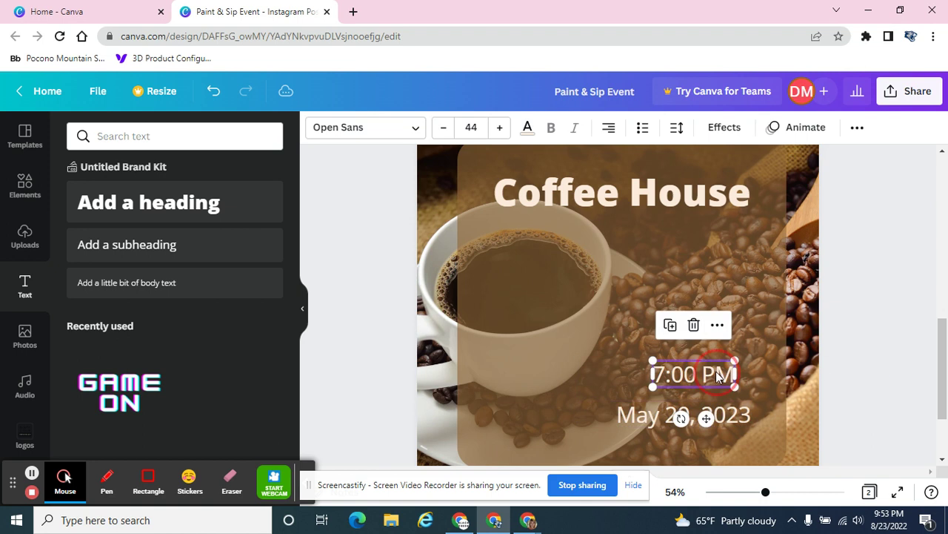
pyautogui.moveTo(716, 371); pyautogui.dragTo(726, 372)
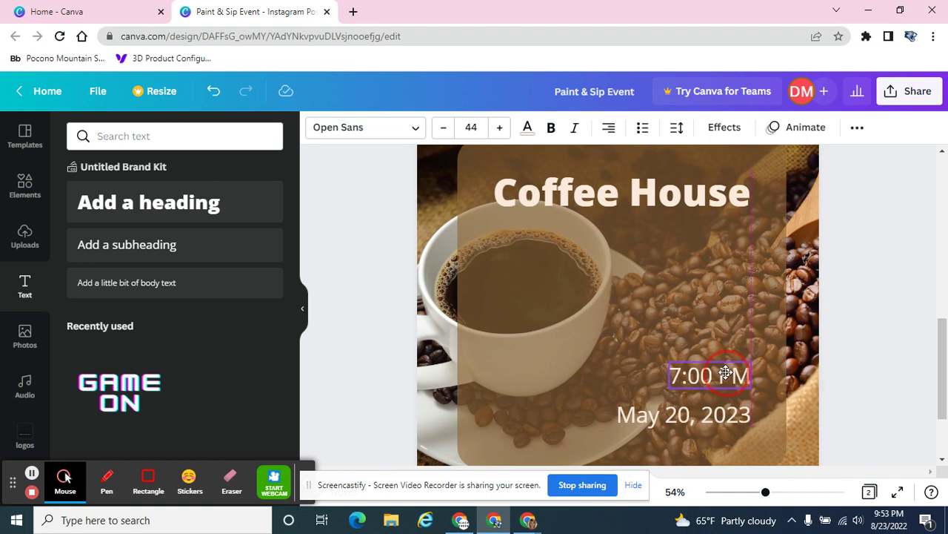
pyautogui.click(874, 337)
pyautogui.scroll(-2, 873, 337)
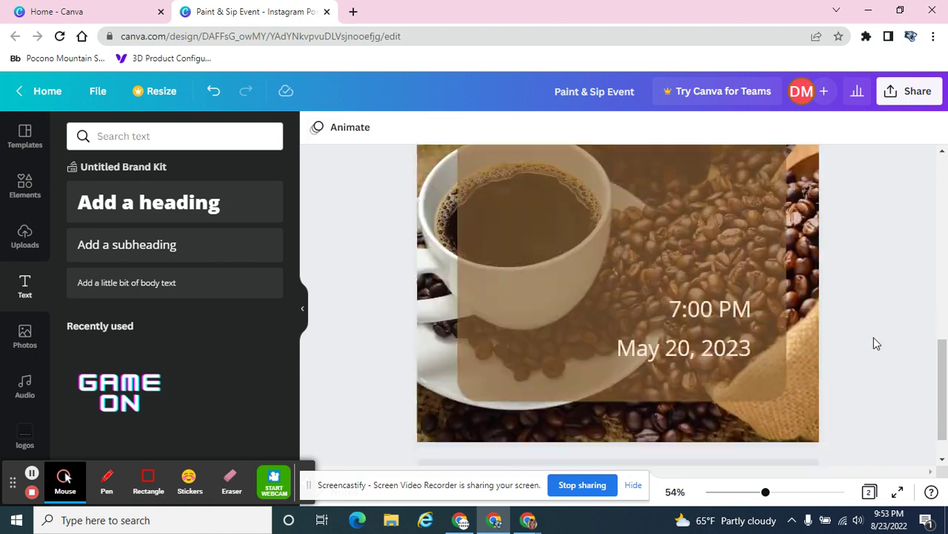
pyautogui.scroll(-1, 873, 337)
pyautogui.moveTo(764, 491); pyautogui.dragTo(742, 493)
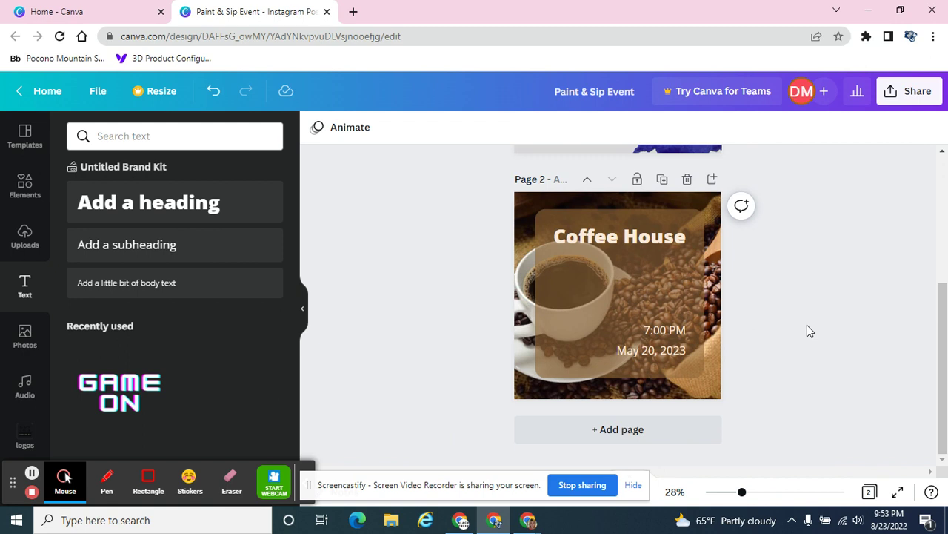